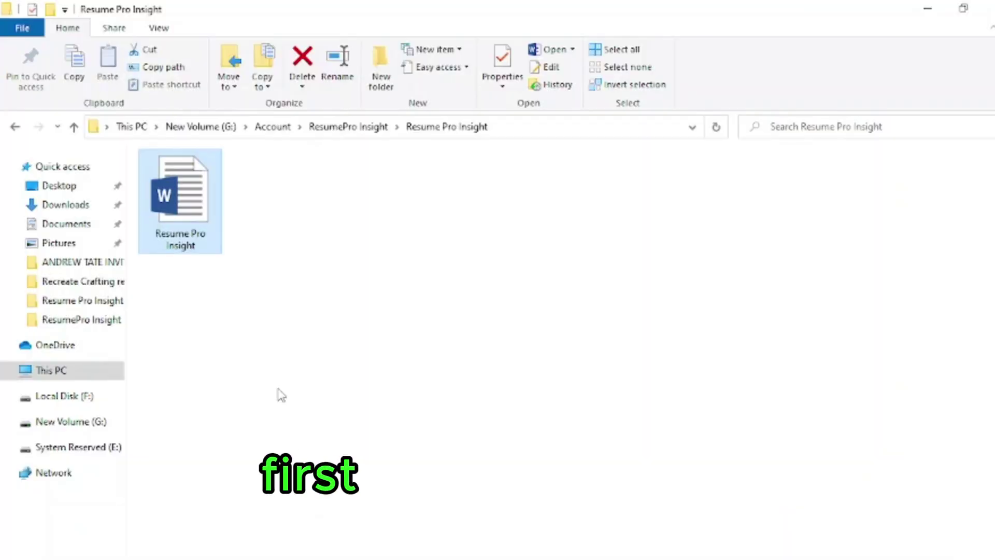
- Open the Resume Pro Insight document and apply Narrow margins from the Layout presets
double_click(198, 214)
click(214, 40)
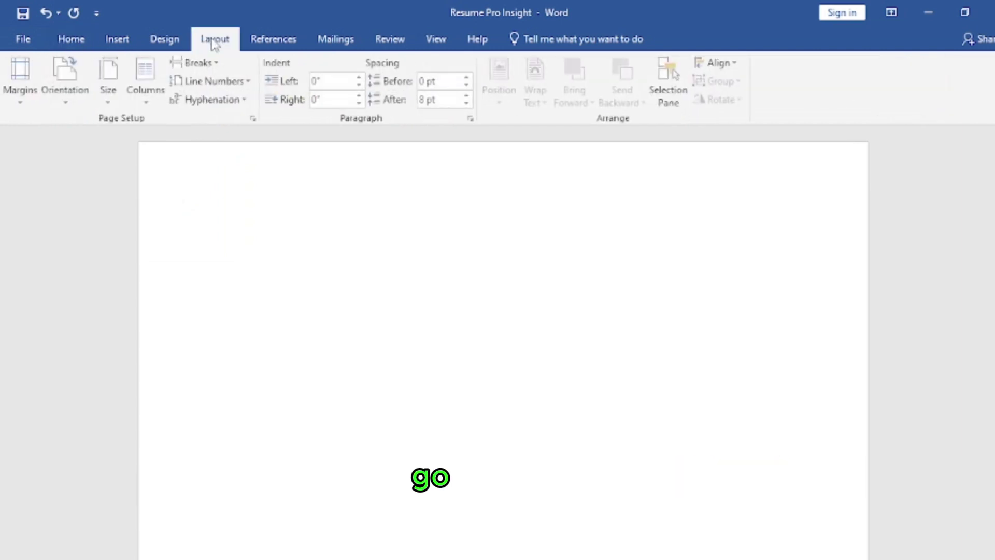
click(11, 109)
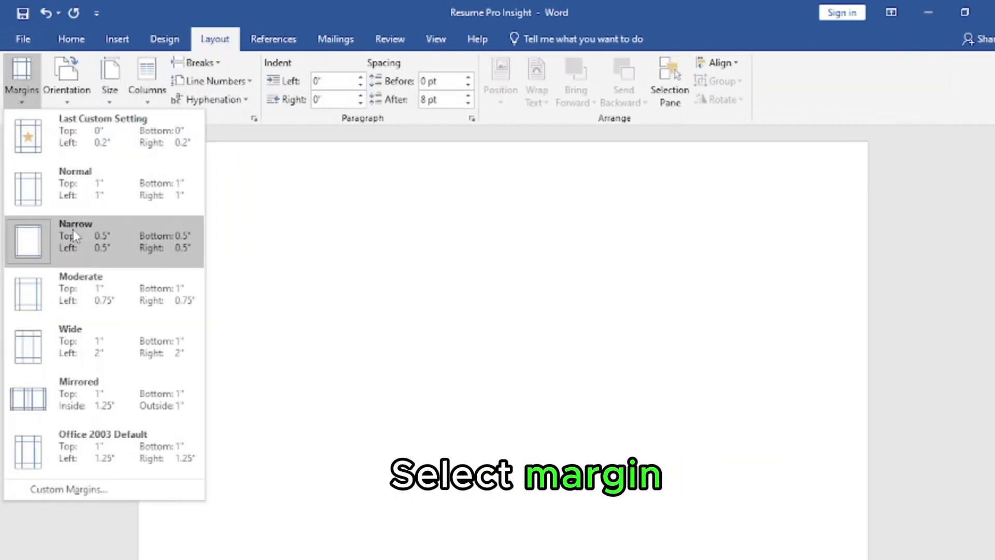
click(84, 242)
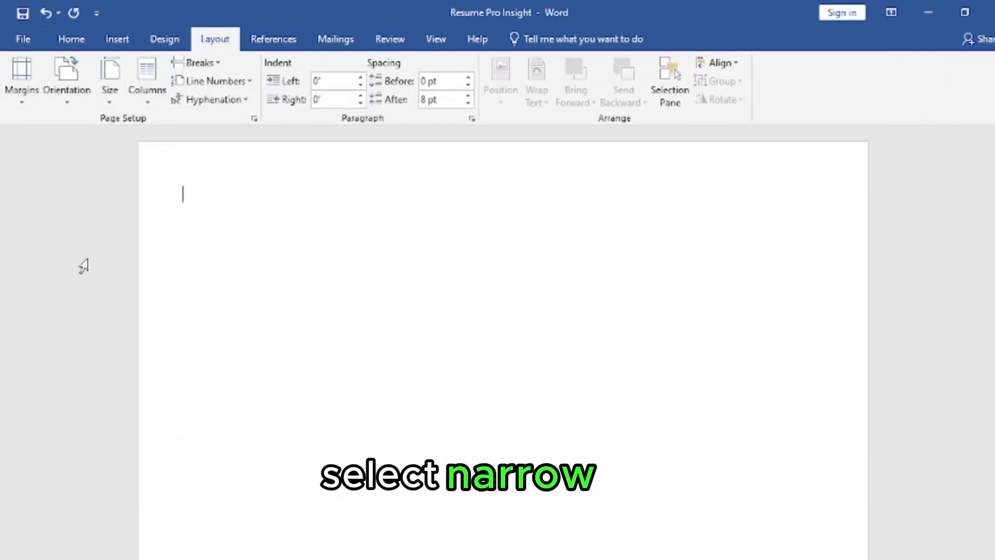
click(24, 105)
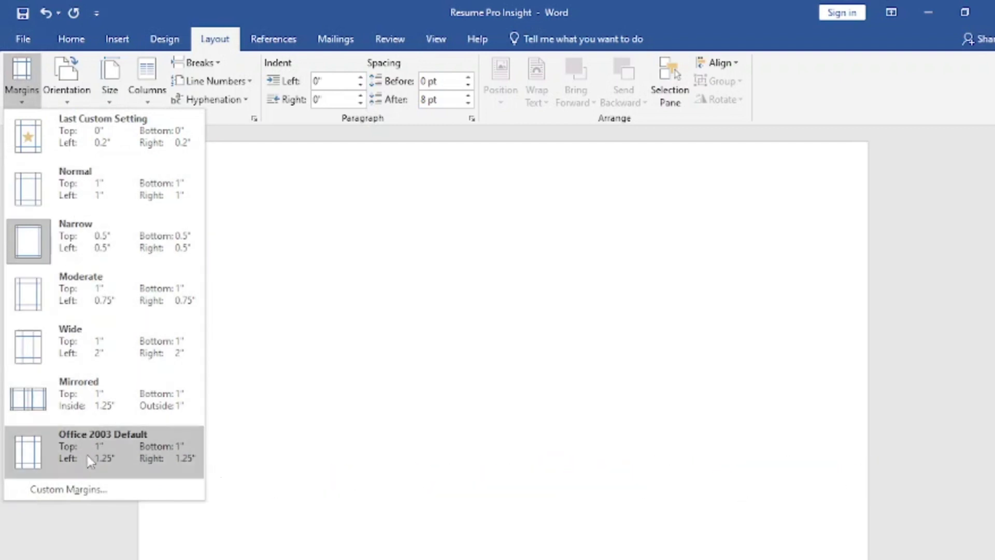
click(72, 489)
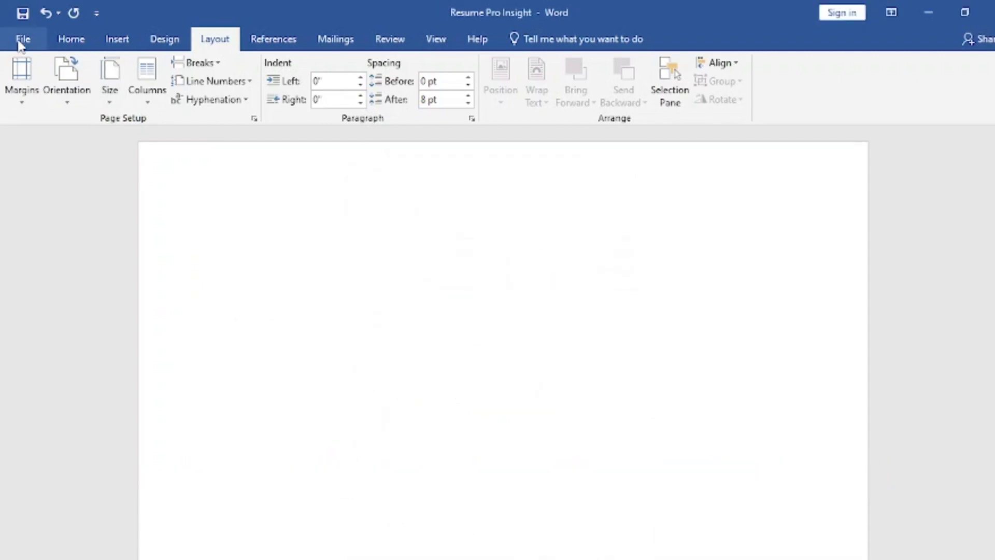
- Set the paper size to A4 and verify it in the File > Print preview
click(118, 90)
click(138, 338)
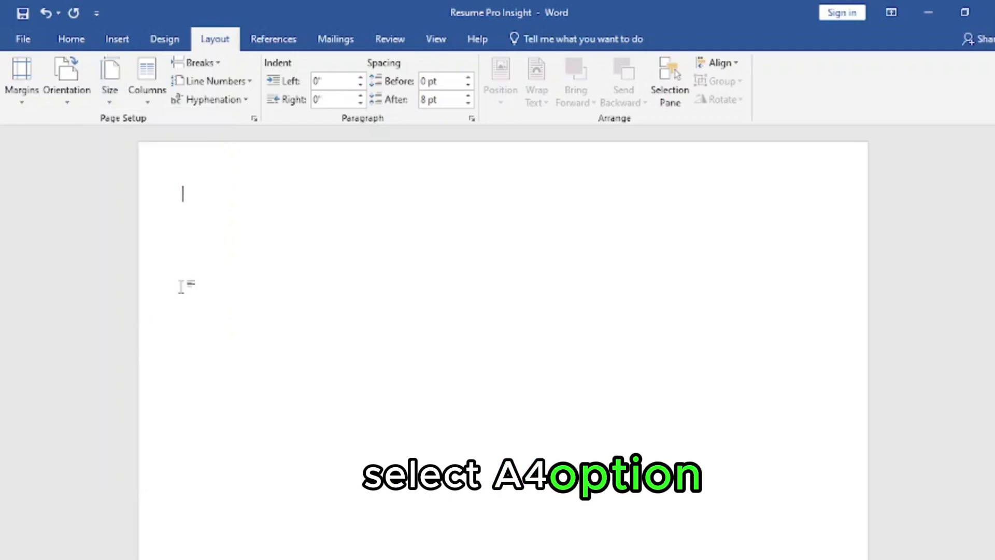
click(23, 38)
click(29, 253)
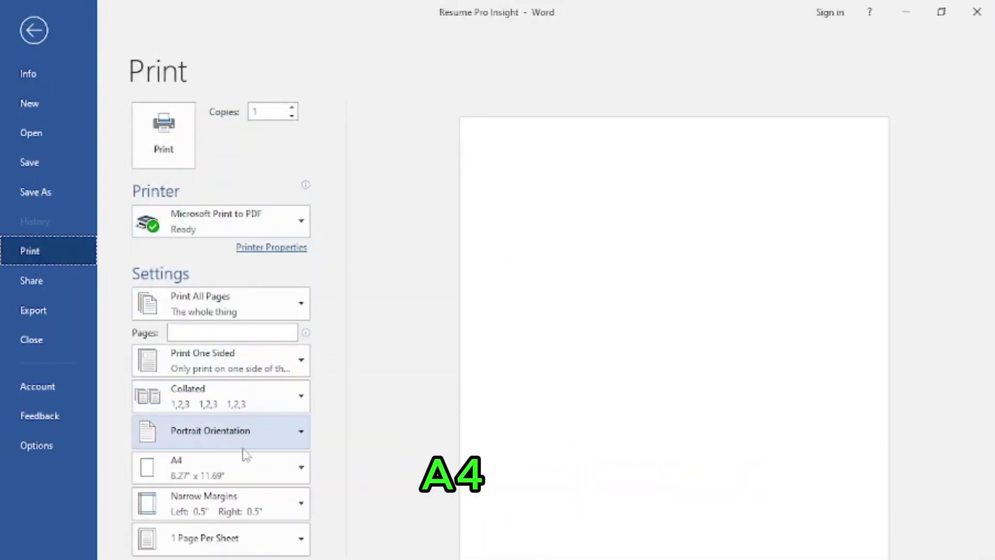
click(242, 466)
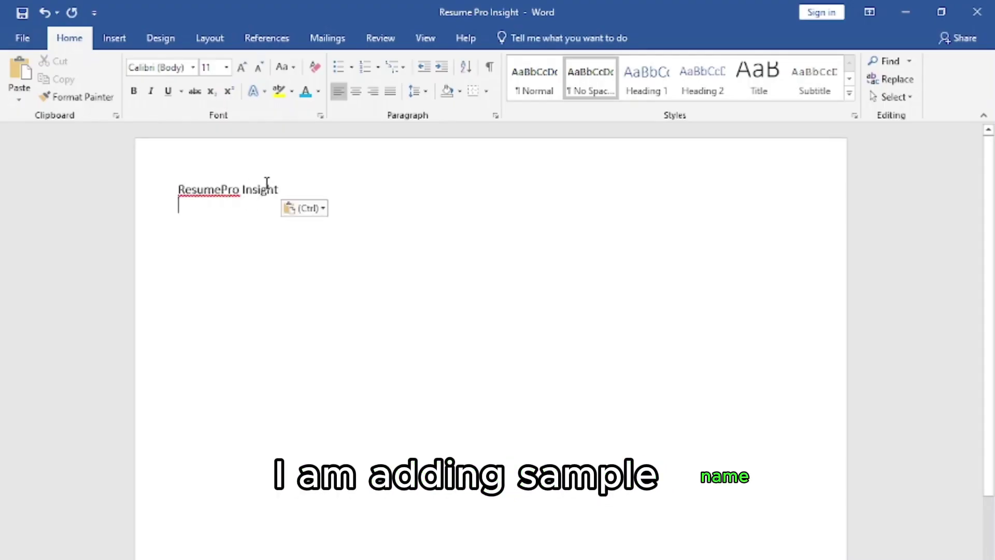
- Format the name at 20 pt bold with ResumePro in teal and center the line
key(ctrl+a)
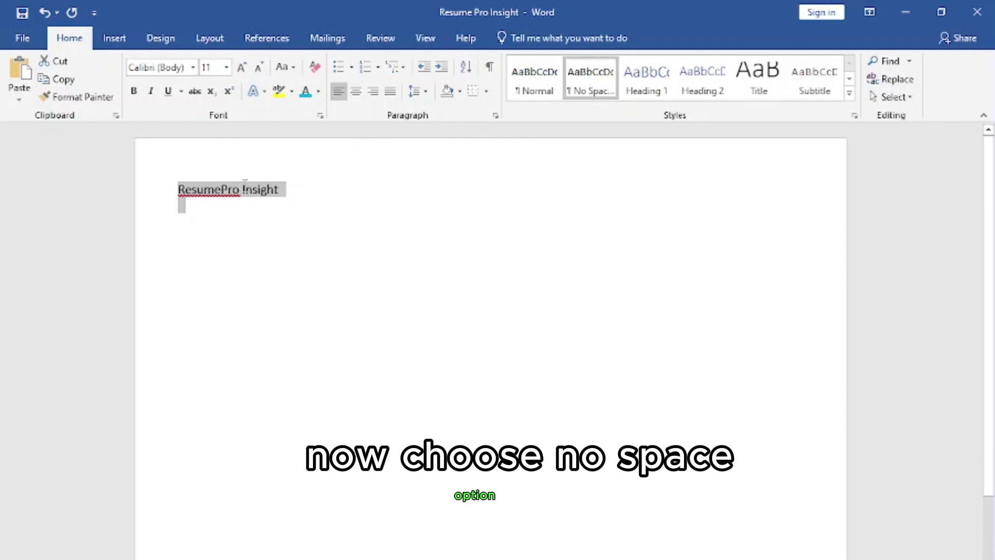
drag(278, 189, 179, 189)
click(226, 66)
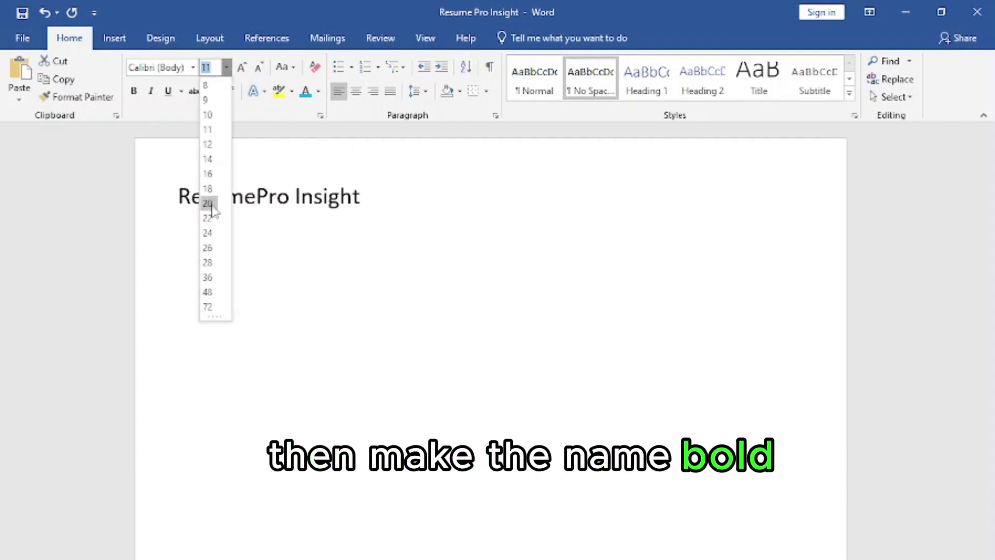
click(209, 212)
click(294, 199)
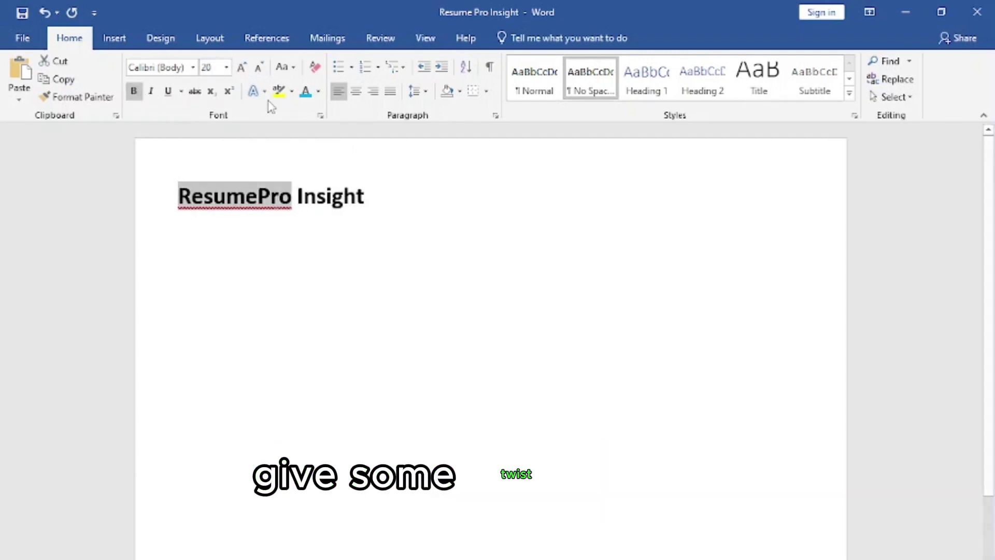
click(253, 91)
click(189, 189)
triple_click(189, 189)
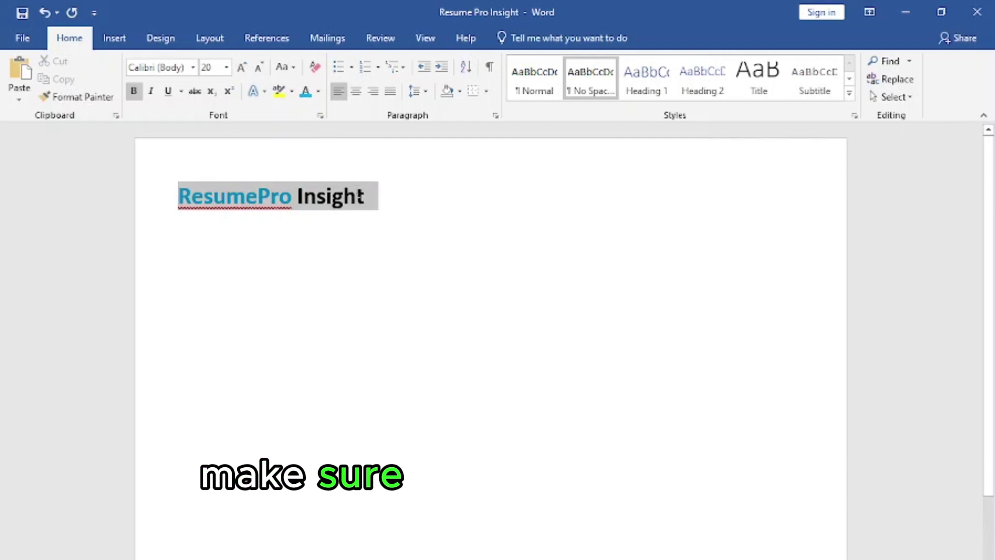
click(355, 91)
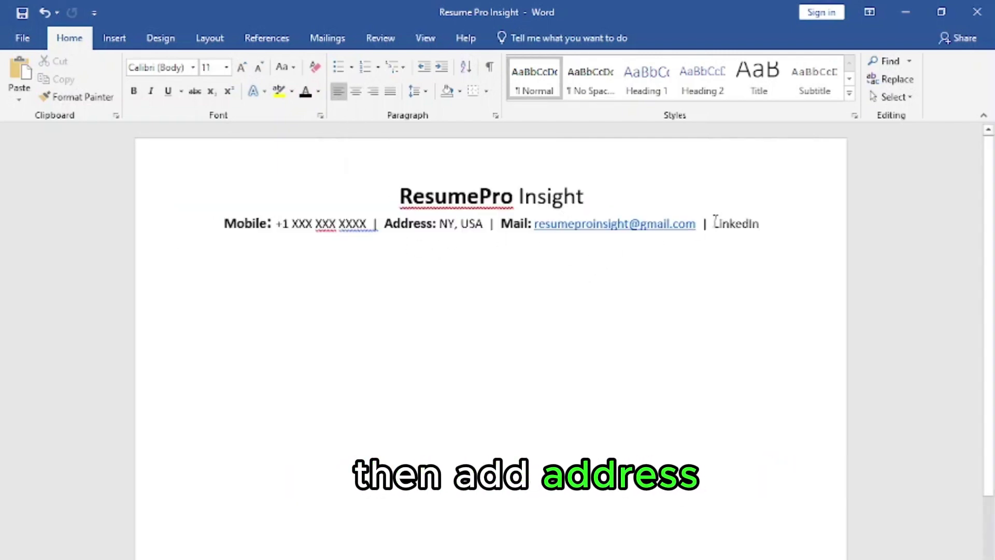
- Hyperlink the word LinkedIn in the contact line to its web address
right_click(762, 224)
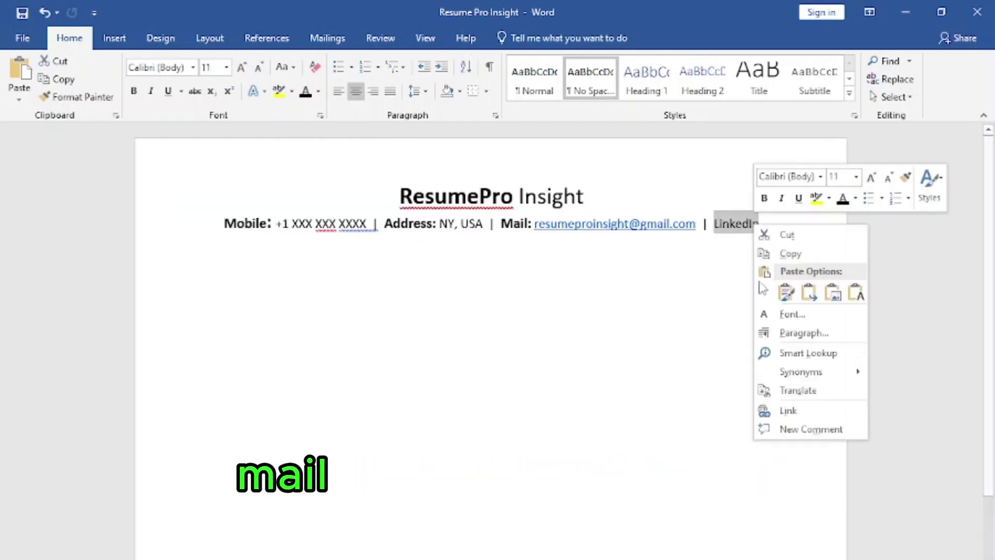
click(779, 407)
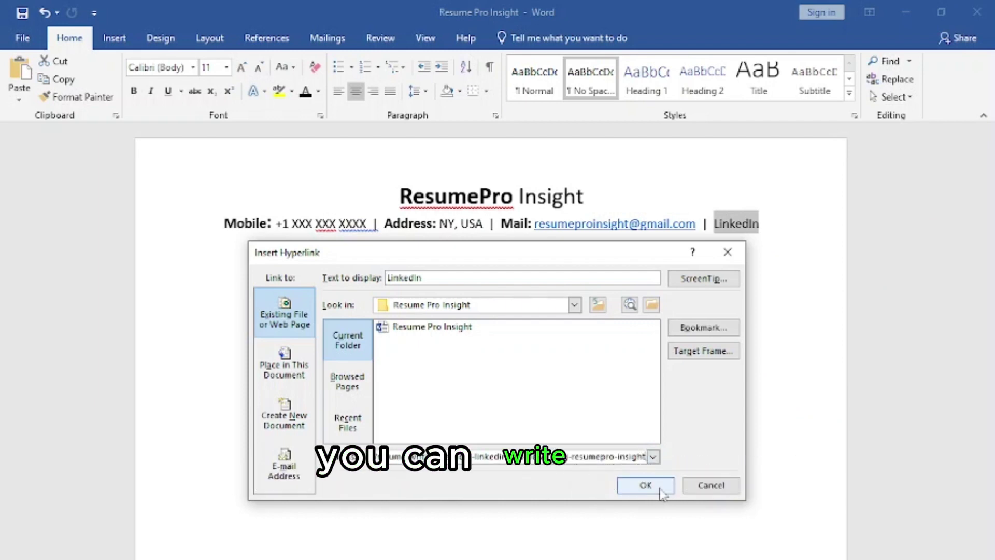
click(657, 485)
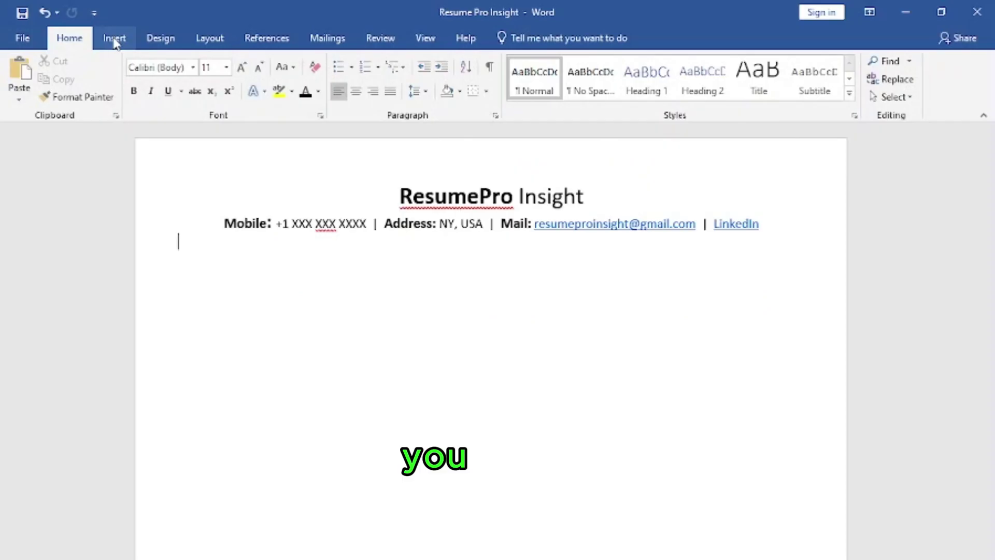
- Browse the Insert > Symbol picker for an envelope icon, then close it
click(114, 37)
click(827, 79)
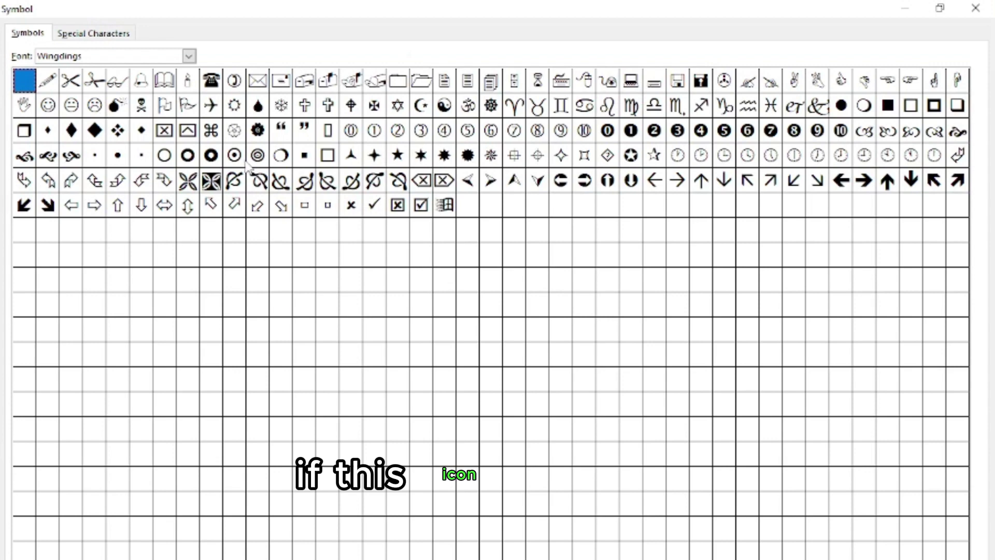
click(257, 80)
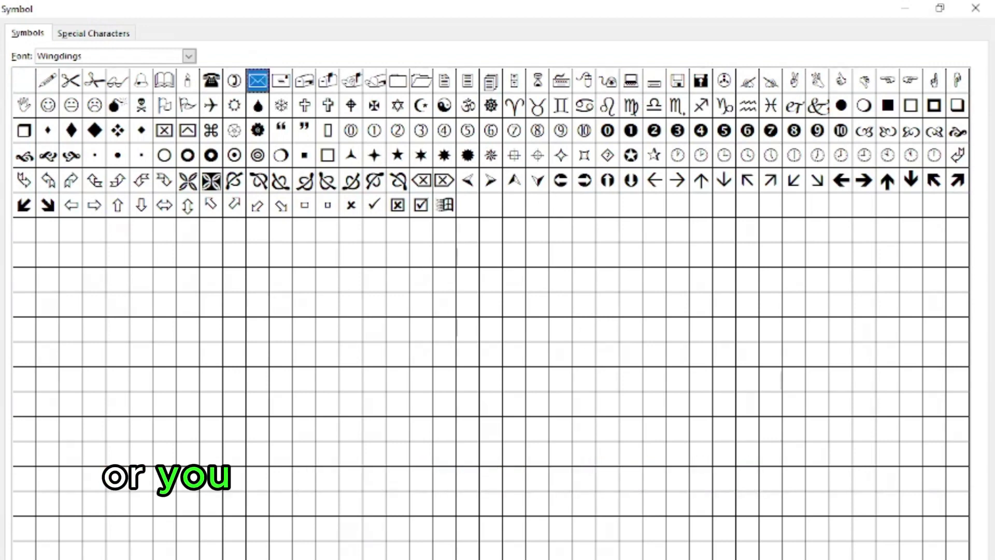
click(965, 11)
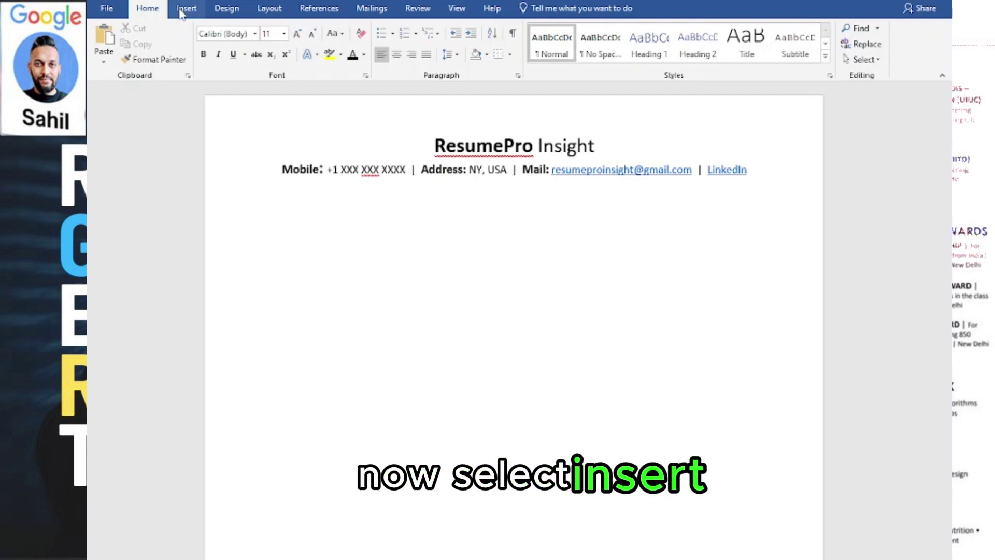
- Draw a tall custom text box on the right side of the page for the education details
click(183, 9)
click(221, 59)
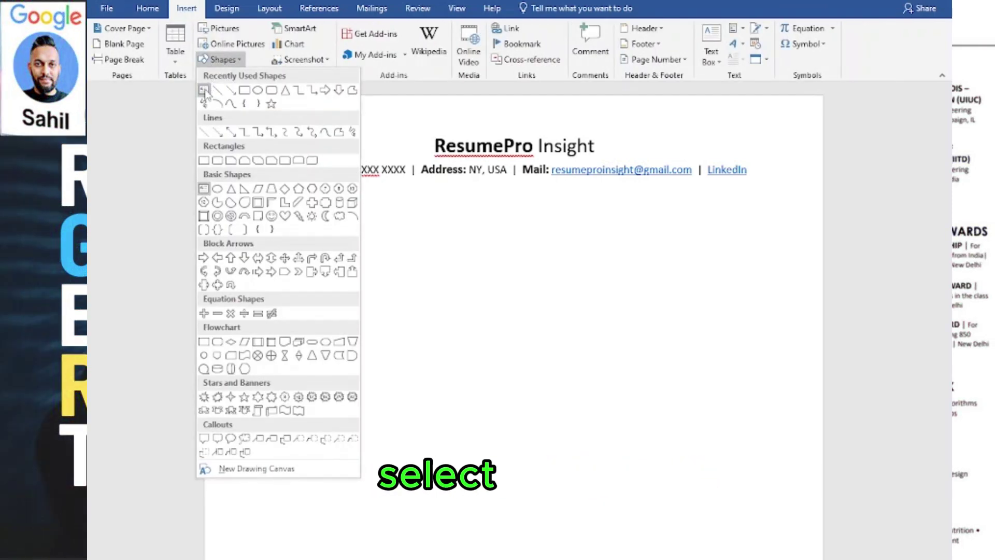
click(205, 91)
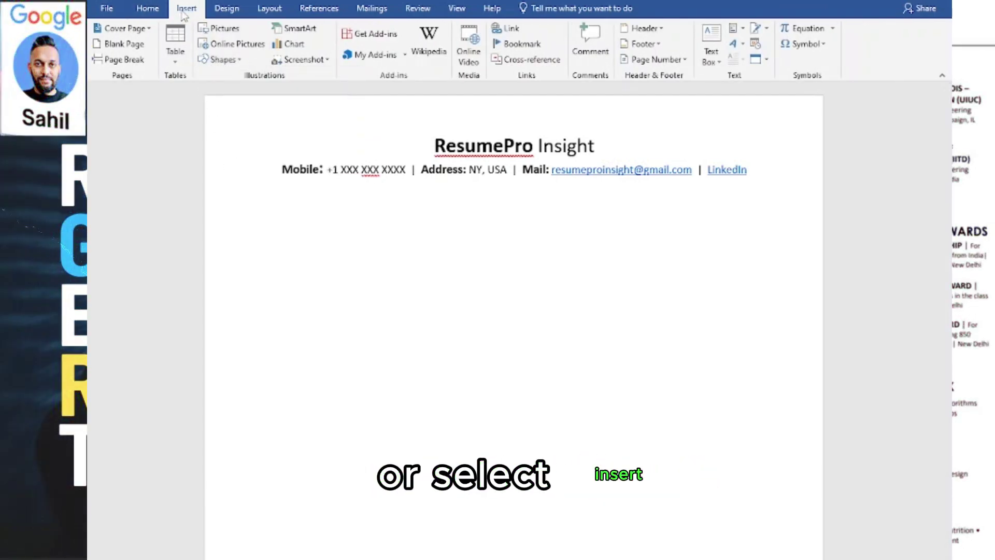
click(720, 54)
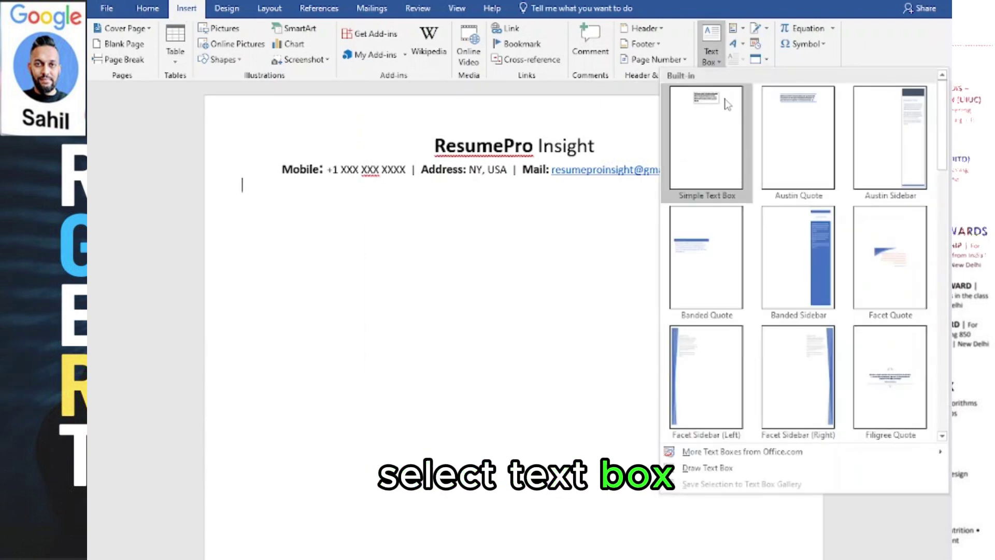
click(692, 470)
drag(603, 199, 784, 498)
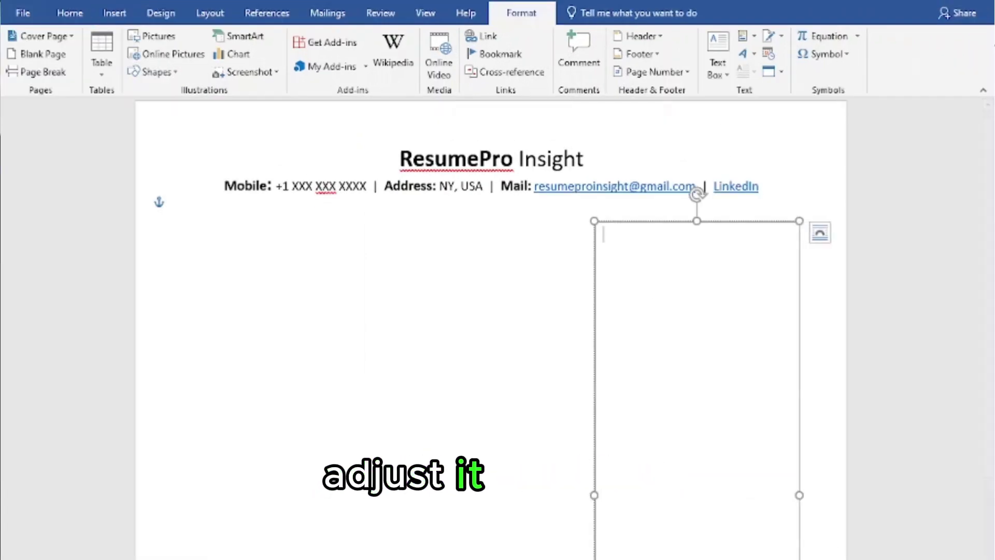
scroll(615, 519, down, 5)
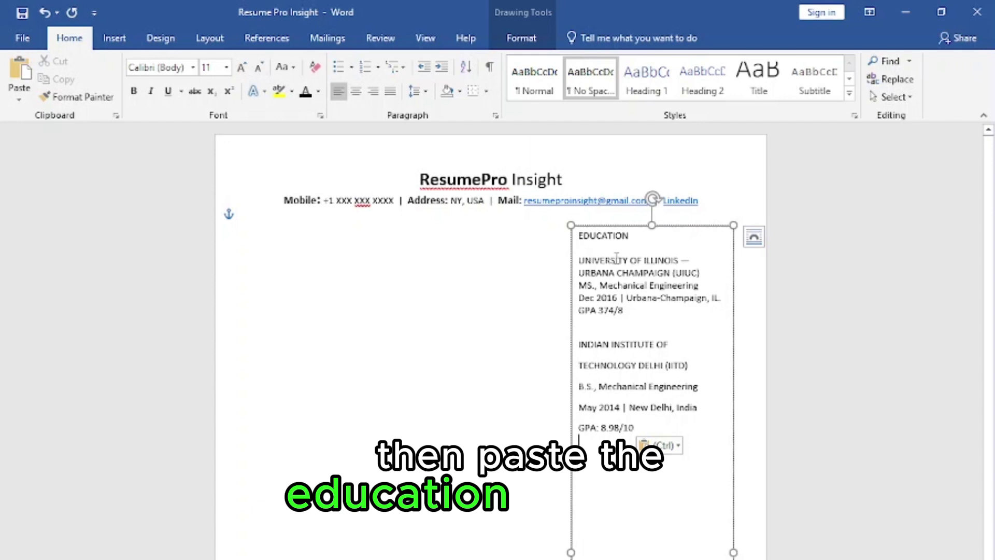
- Remove extra spacing from the education text and enlarge the EDUCATION heading to 20 pt
drag(593, 445, 566, 260)
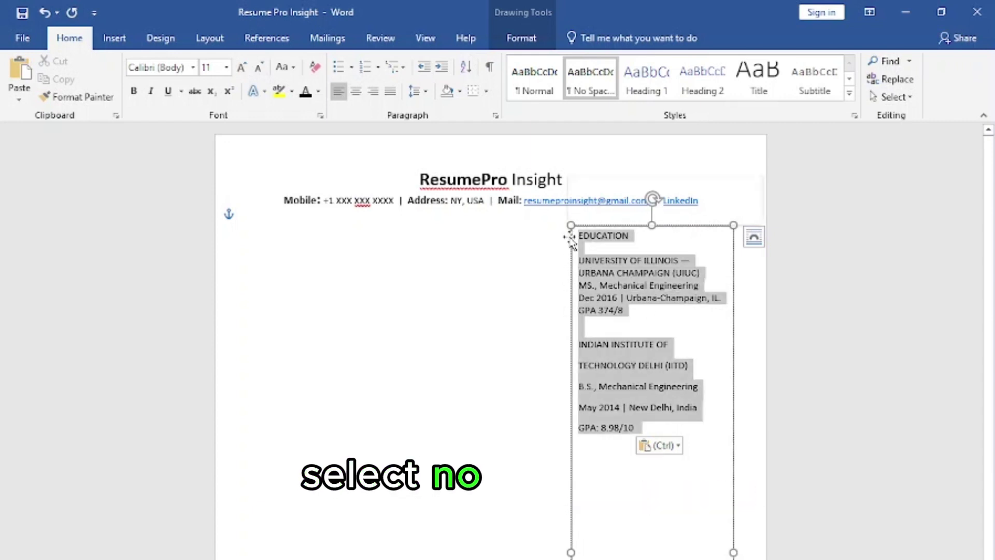
click(590, 77)
double_click(603, 236)
click(225, 67)
click(209, 214)
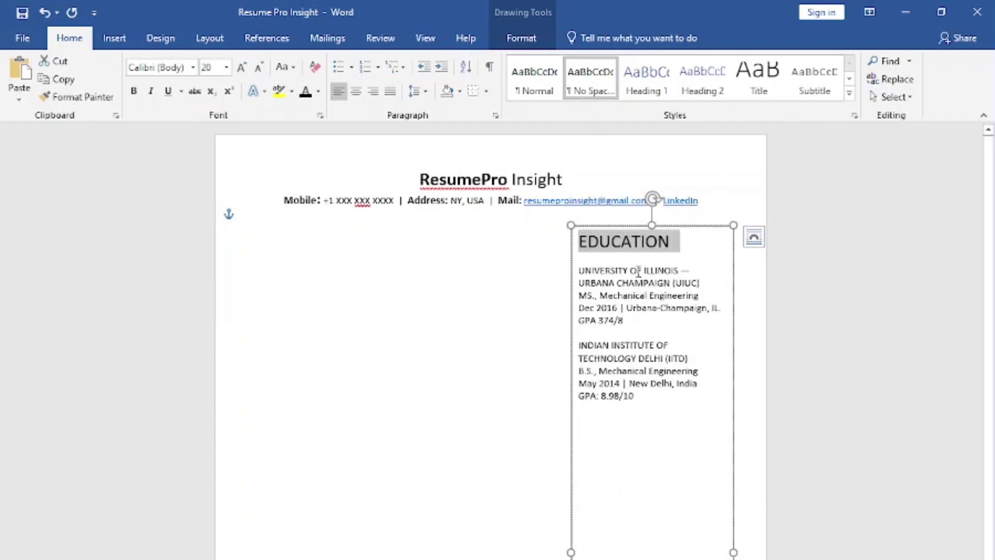
- Make the University of Illinois and IIT Delhi name lines bold
click(134, 91)
click(689, 251)
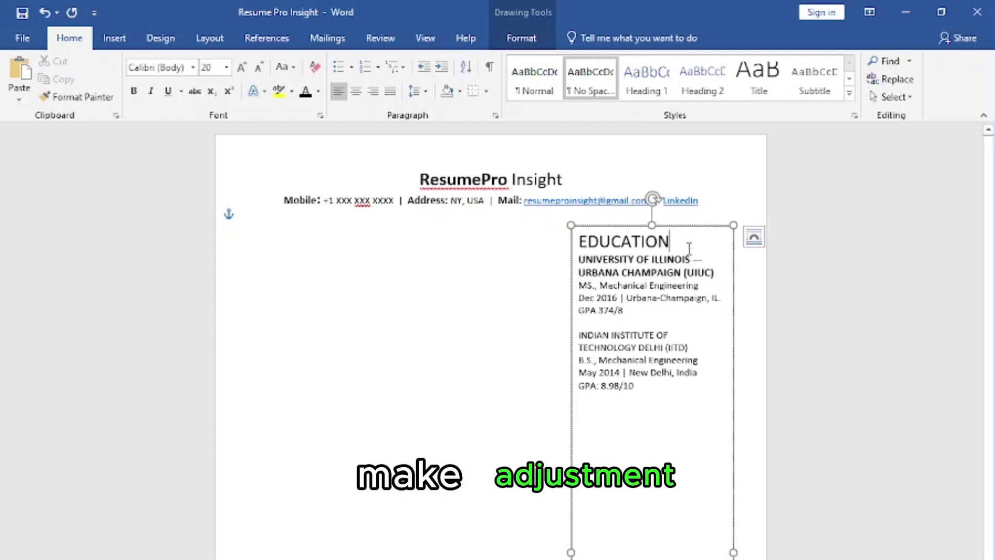
double_click(622, 241)
key(ctrl+b)
mouse_move(688, 347)
mouse_down()
mouse_move(578, 335)
mouse_move(785, 356)
mouse_up()
key(ctrl+b)
click(657, 389)
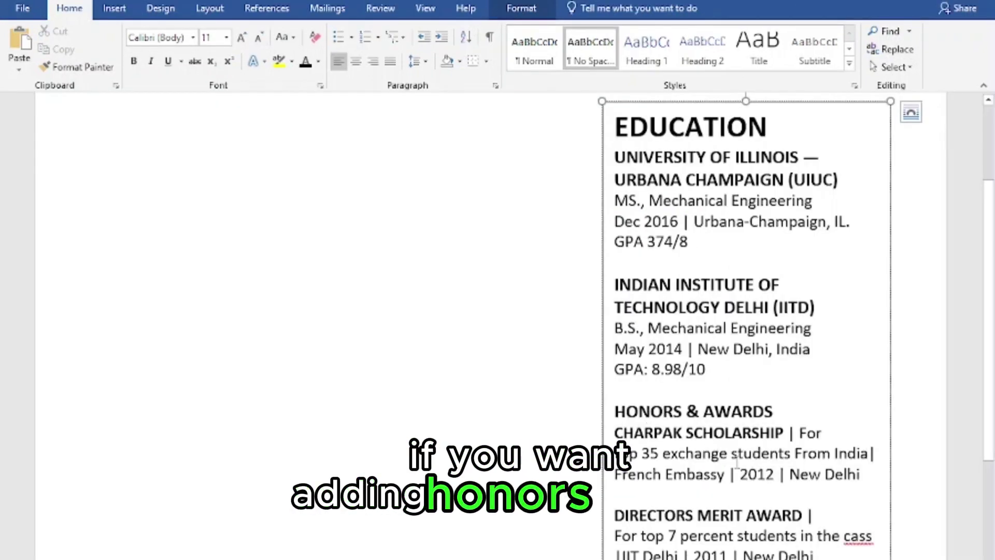
scroll(737, 463, down, 1)
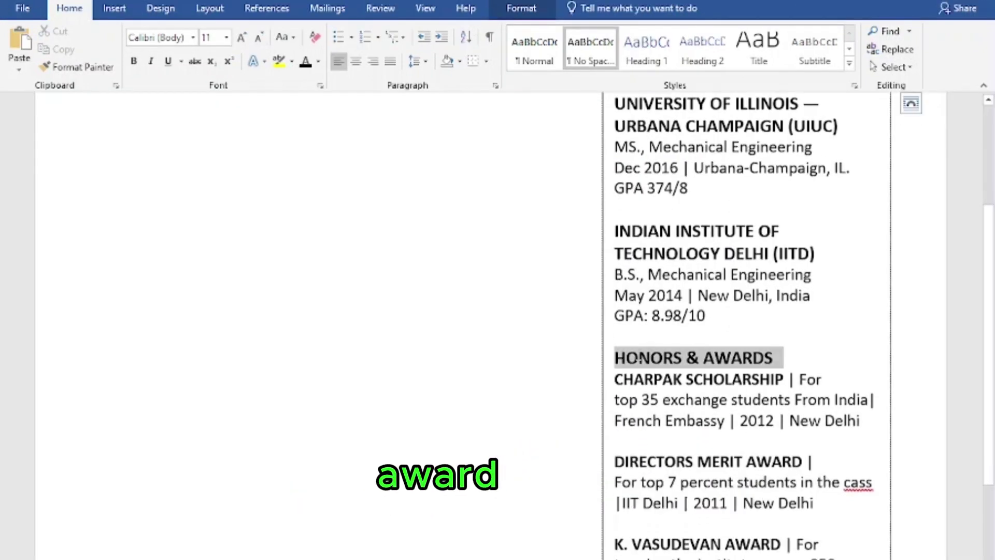
- Enlarge the HONORS & AWARDS heading to 20 pt and paste the COURSEWORK and Interest sections below it
click(226, 37)
click(210, 215)
drag(614, 393, 817, 544)
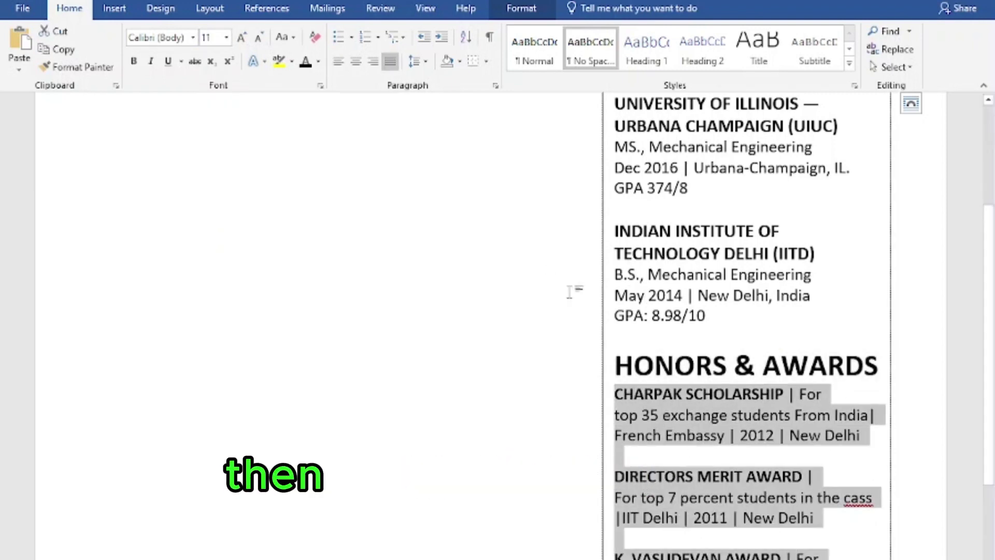
scroll(646, 342, down, 4)
click(646, 342)
key(ctrl+v)
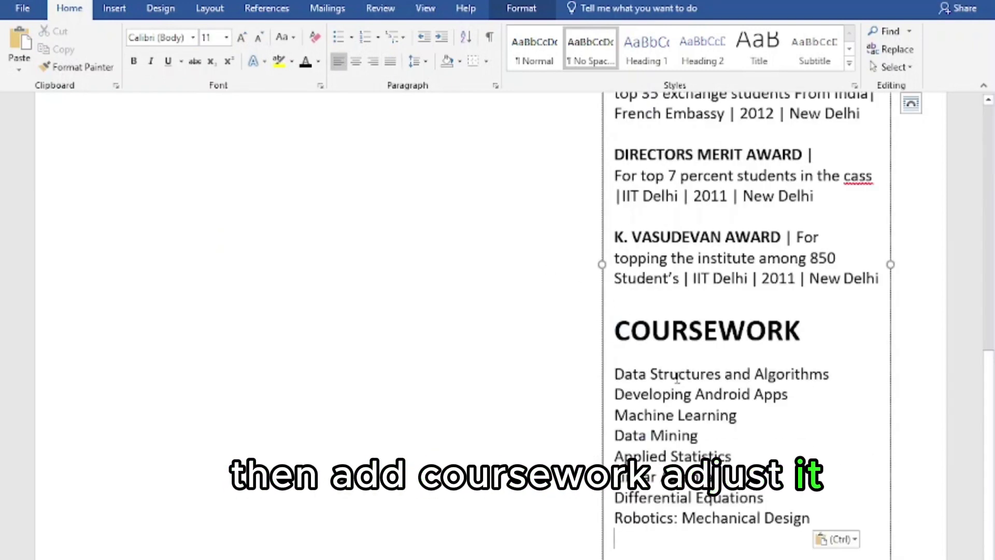
mouse_move(814, 518)
mouse_down()
mouse_move(668, 435)
mouse_move(616, 375)
mouse_up()
click(651, 395)
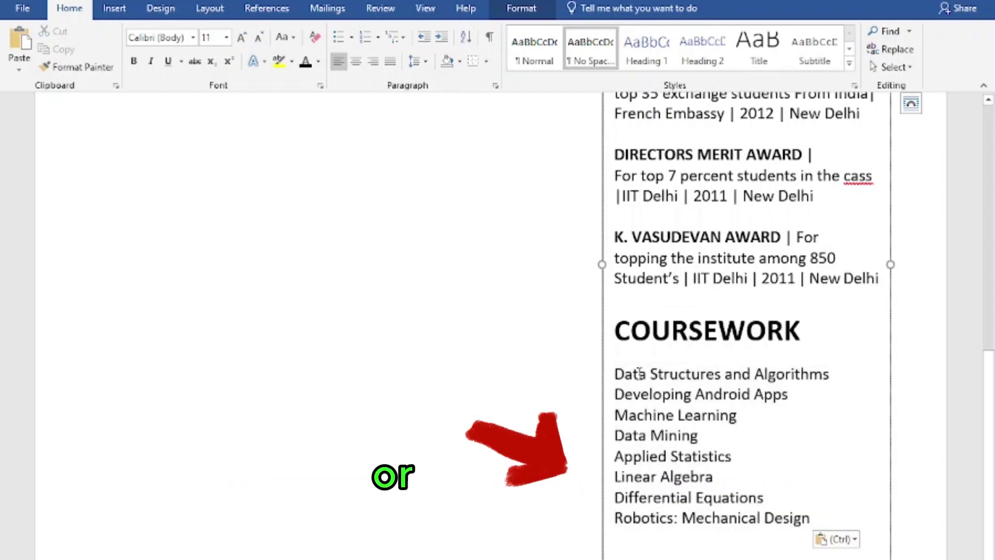
scroll(642, 377, down, 1)
scroll(643, 378, down, 1)
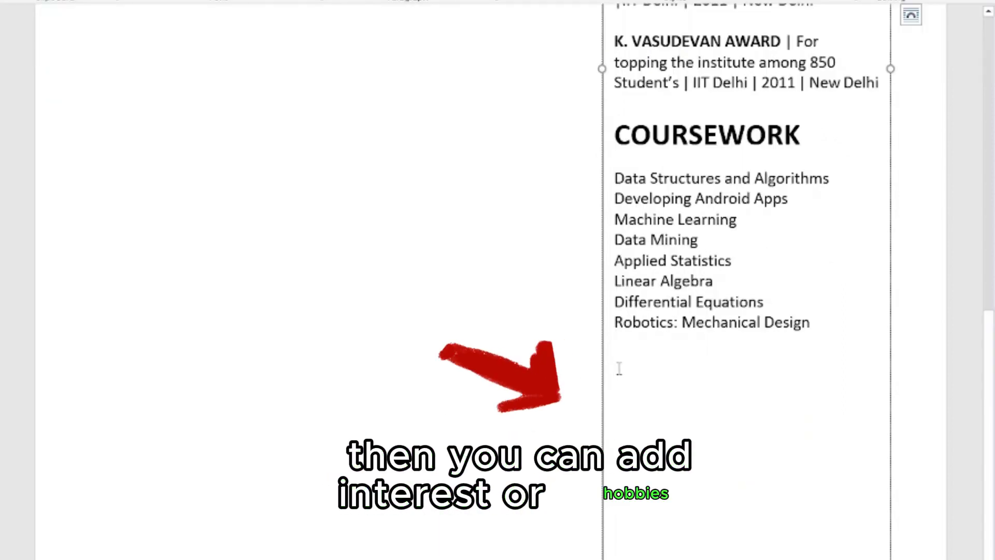
text(Interest Travelling, Fitness, Nutrition, Food, Self-improvement)
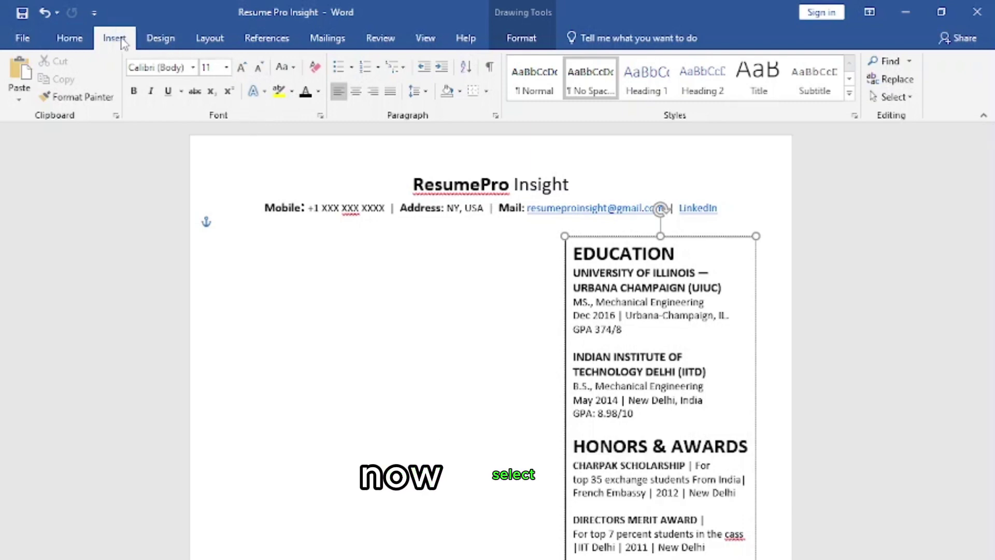
- Draw a new text box on the left and paste the SKILLS section into it
click(114, 38)
click(722, 102)
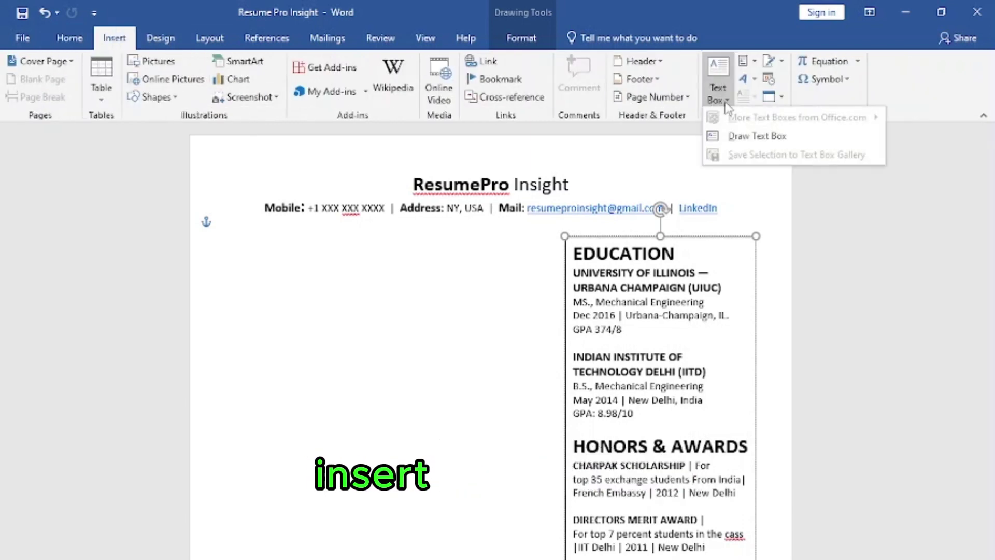
click(747, 138)
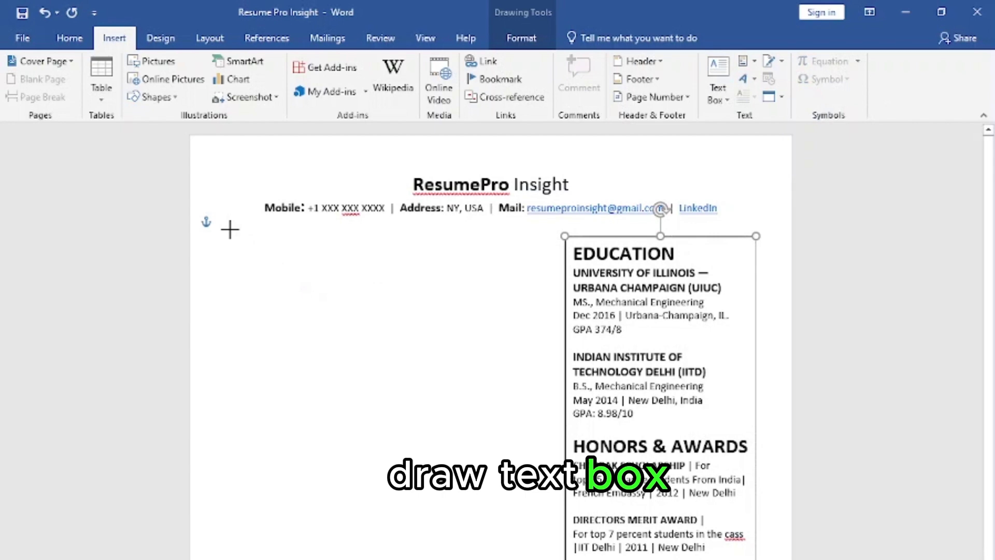
drag(483, 558, 561, 559)
scroll(498, 389, down, 3)
scroll(498, 389, up, 3)
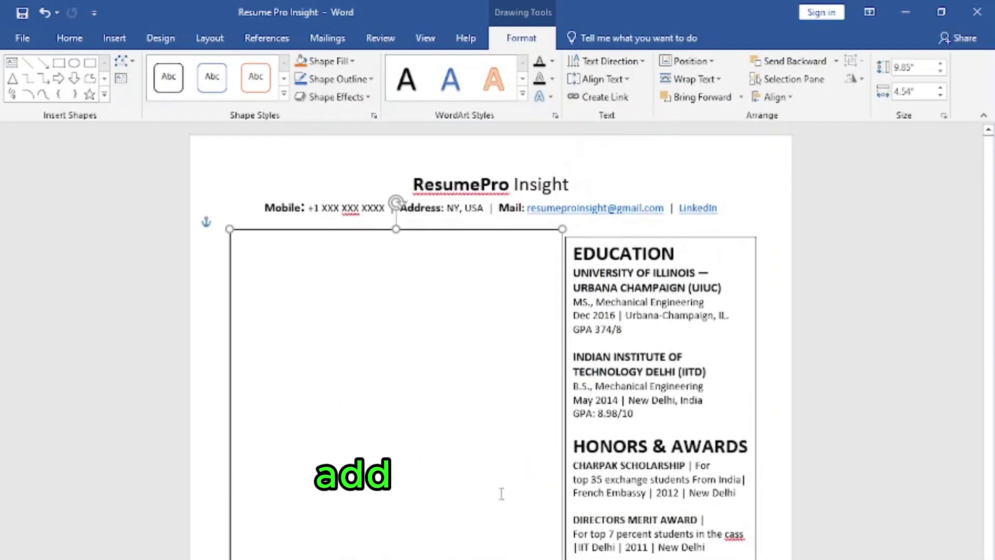
key(ctrl+v)
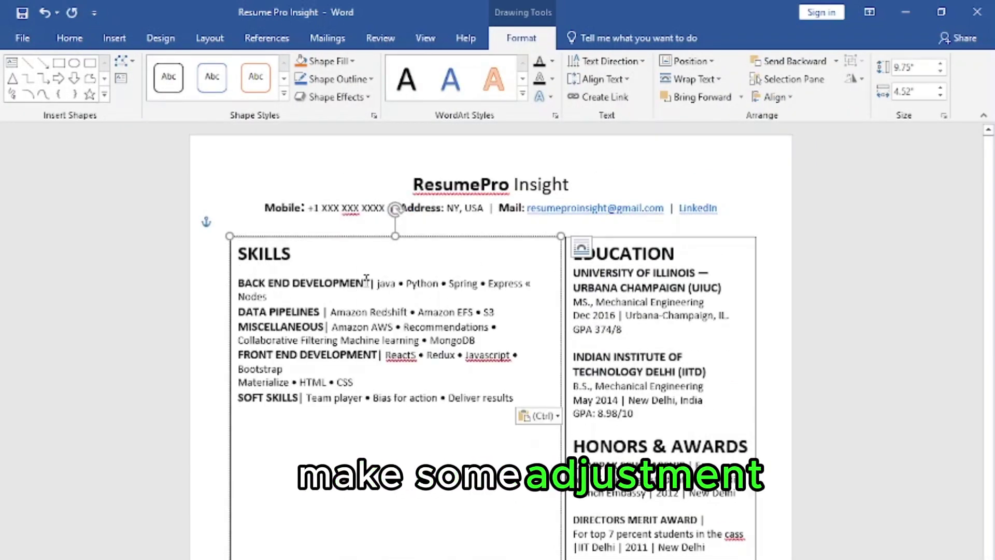
- Make the BACK END DEVELOPMENT category bold 12 pt with its detail text at 11 pt
drag(287, 290, 238, 284)
click(69, 37)
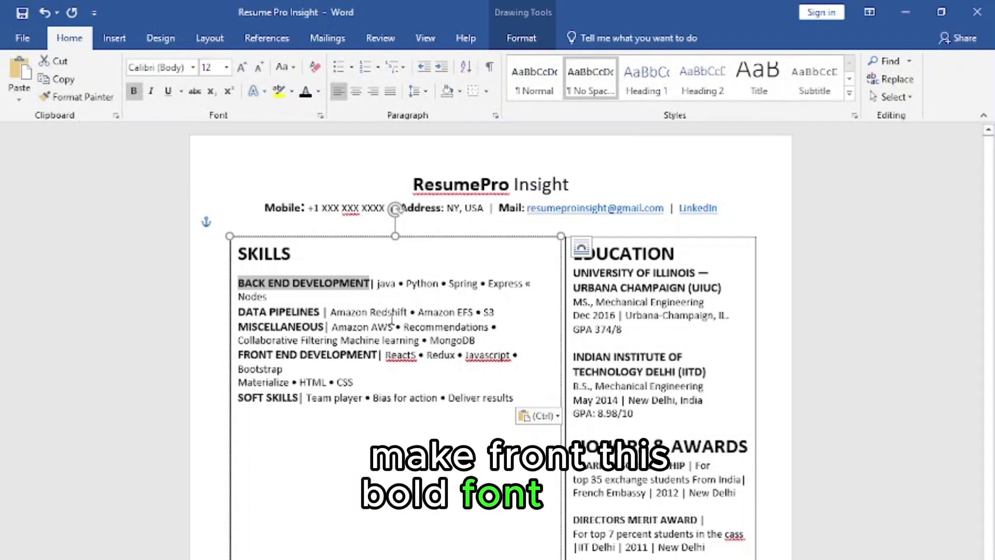
click(377, 285)
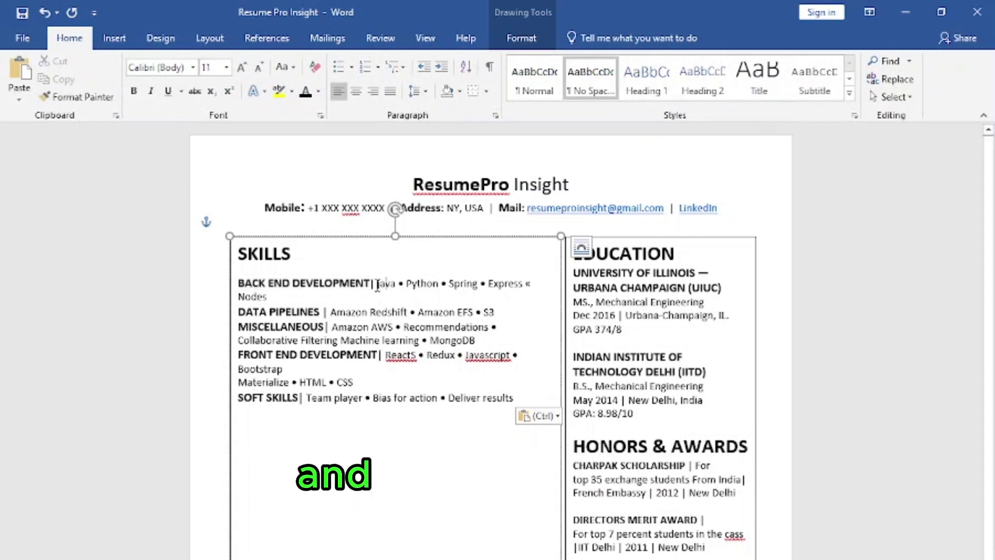
click(412, 305)
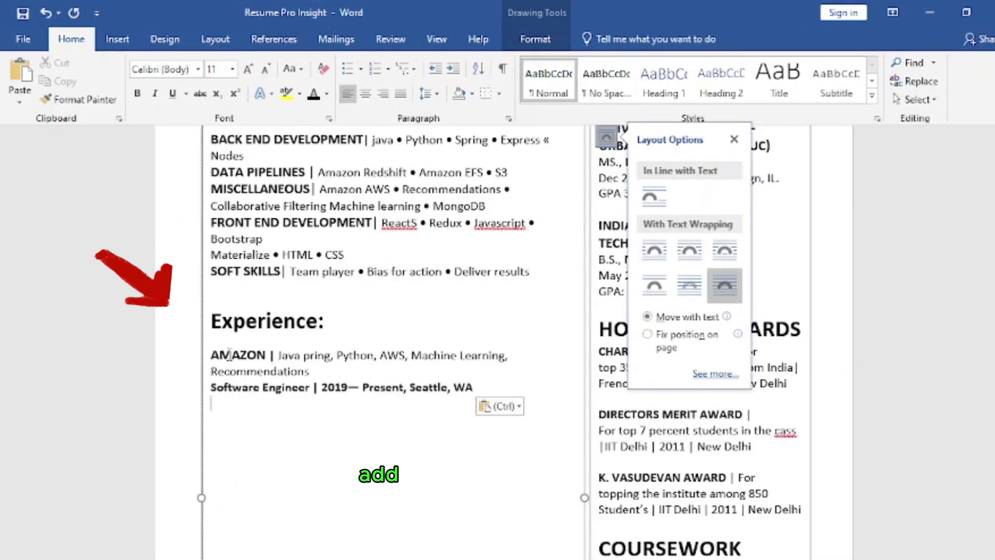
- Bold the AMAZON company name and set its skills and role lines to 11 pt
double_click(241, 356)
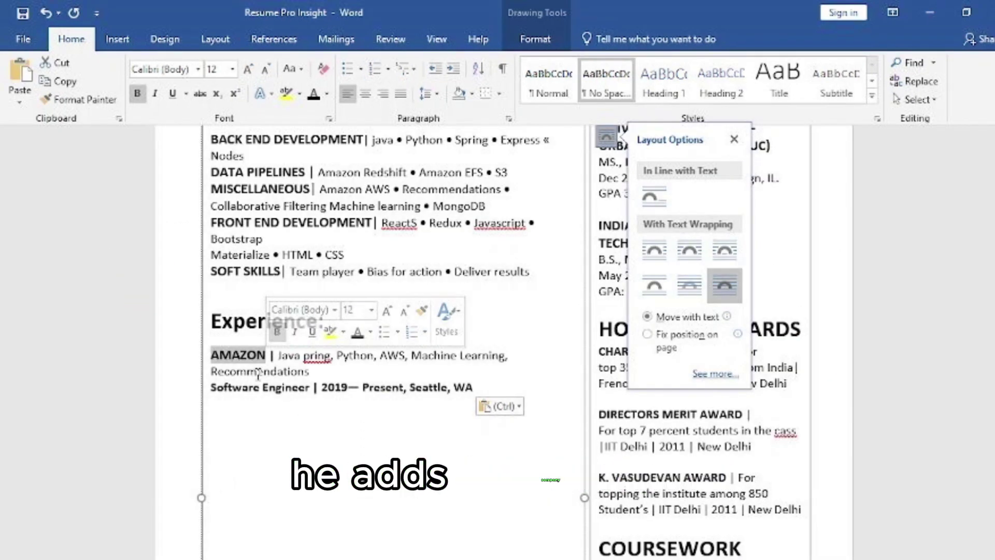
drag(279, 356, 330, 372)
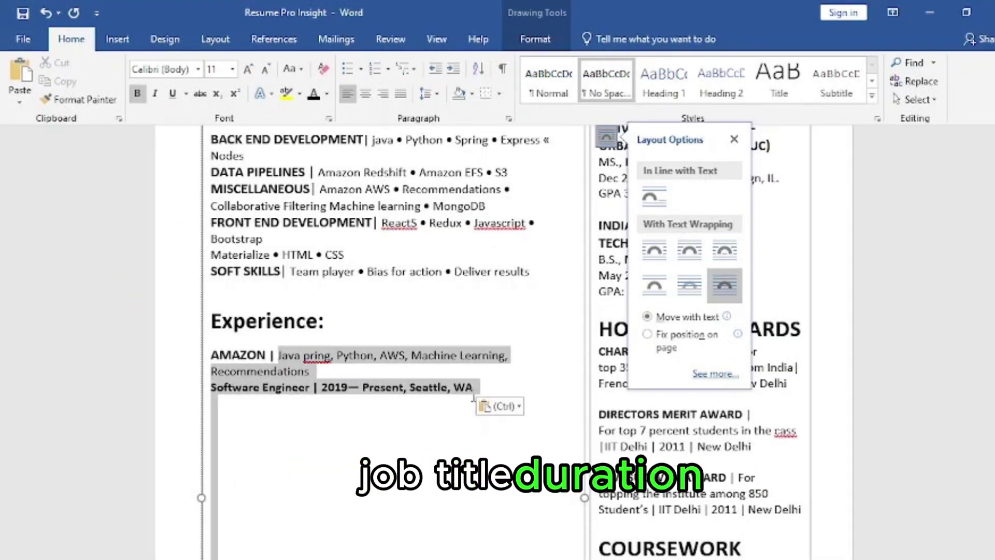
click(348, 374)
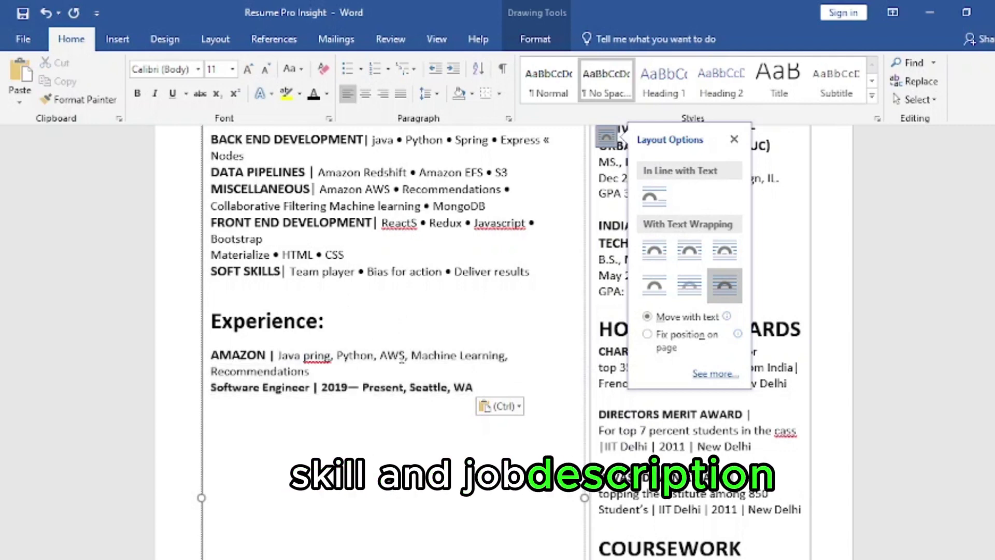
- Insert the job description picture below the role line and enlarge it by its corner handles
click(118, 40)
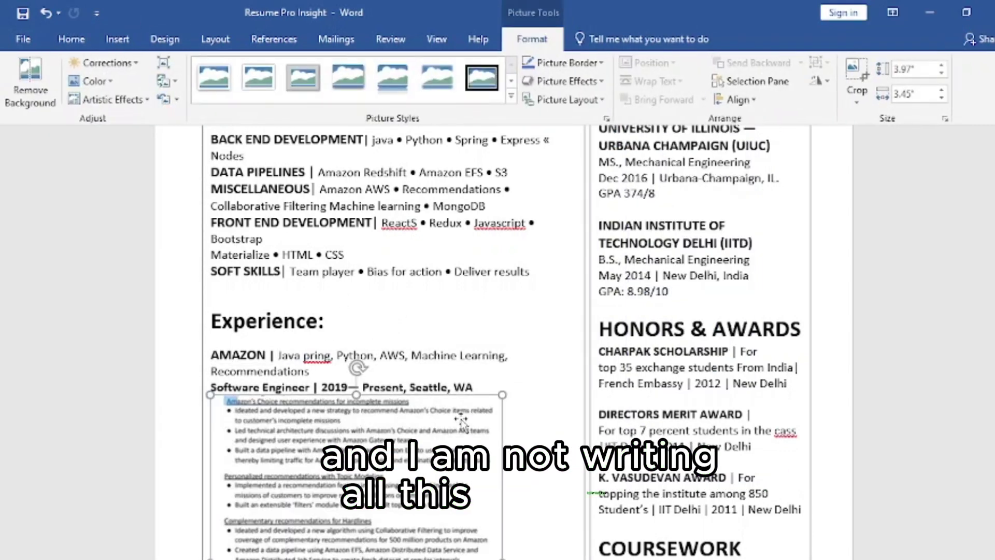
scroll(479, 513, down, 3)
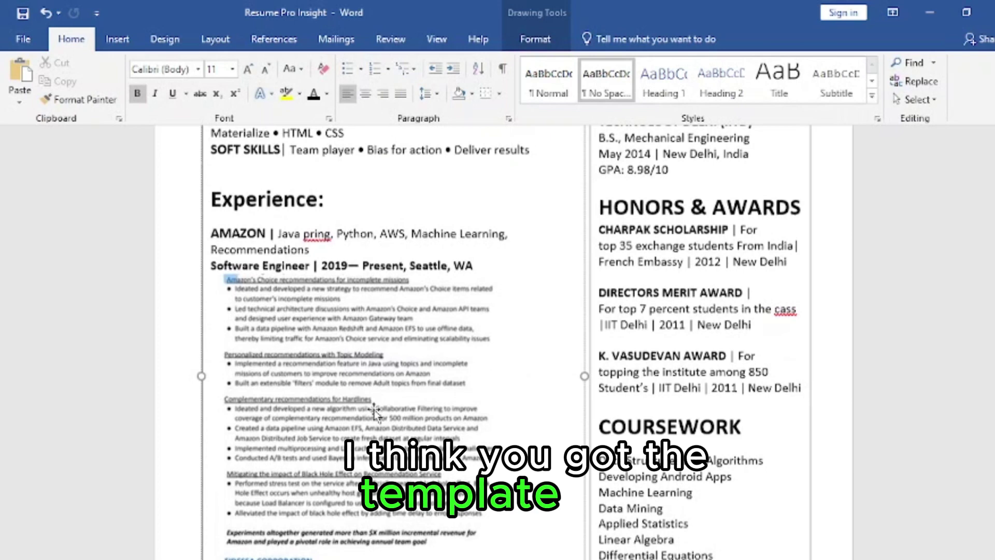
drag(502, 441, 573, 441)
drag(573, 482, 584, 488)
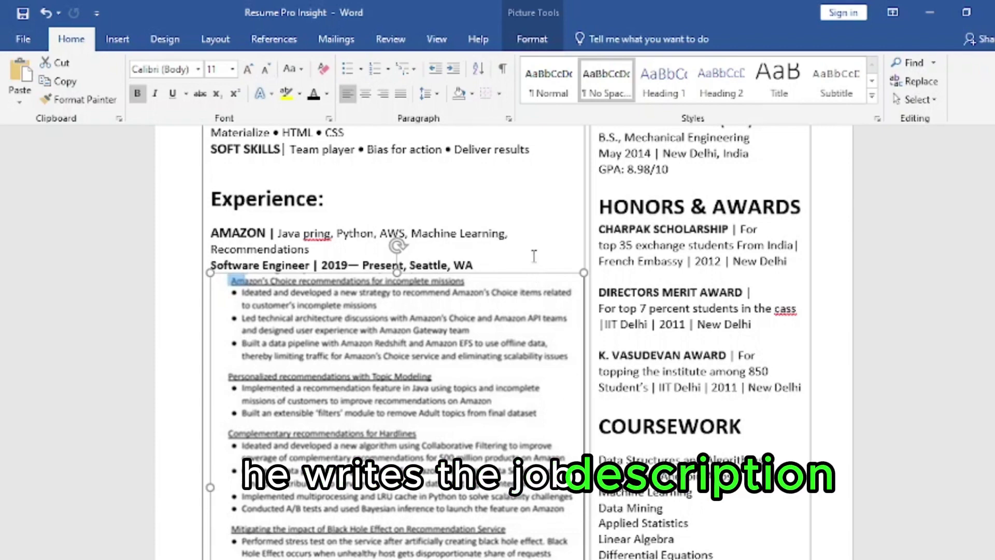
scroll(533, 255, up, 2)
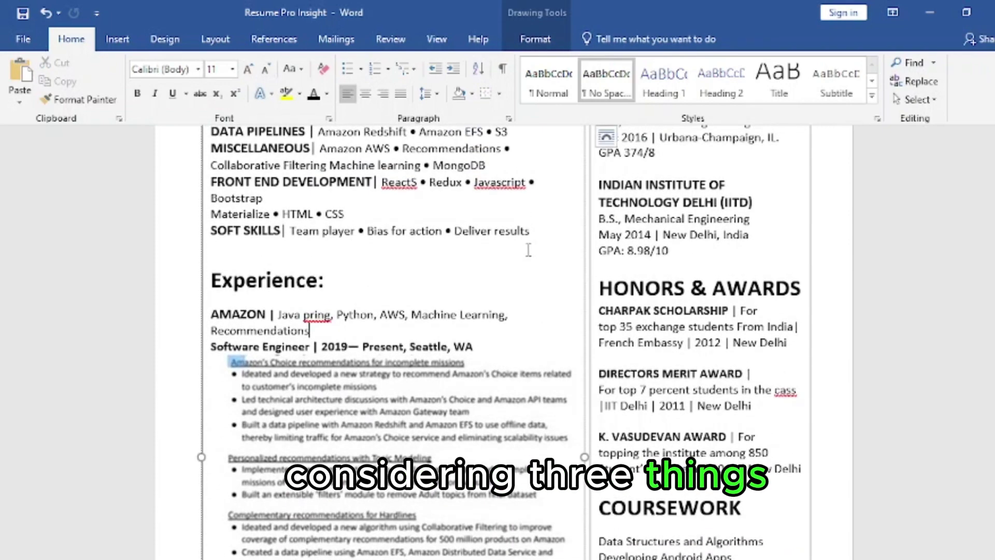
click(486, 277)
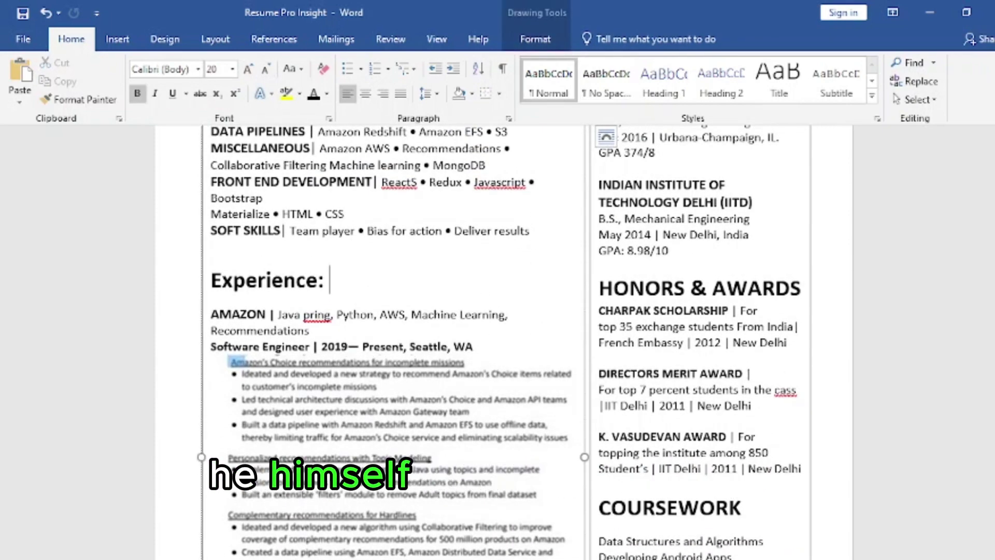
scroll(498, 343, down, 3)
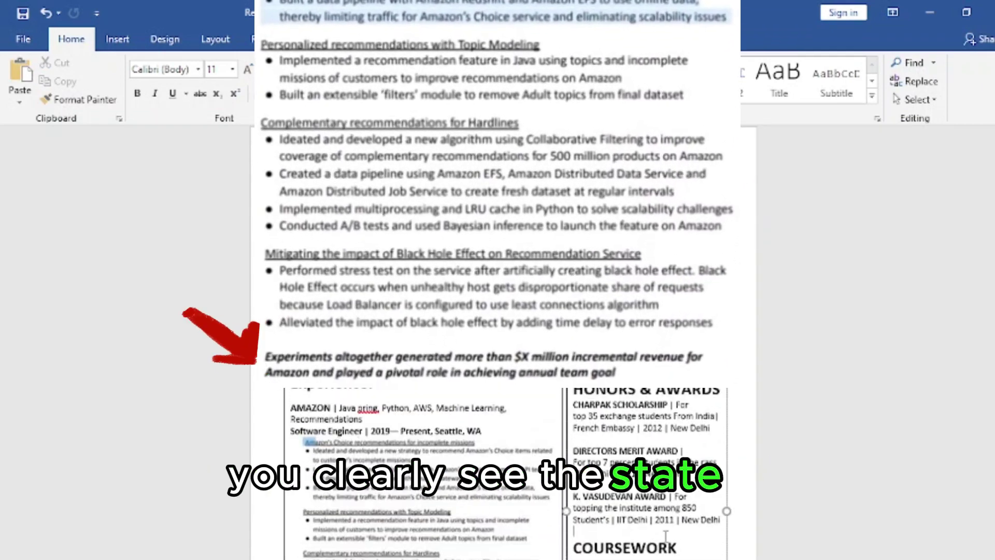
scroll(666, 536, down, 1)
- Review the pasted Key Contribution subheading in the new three-part bullet template
key(Escape)
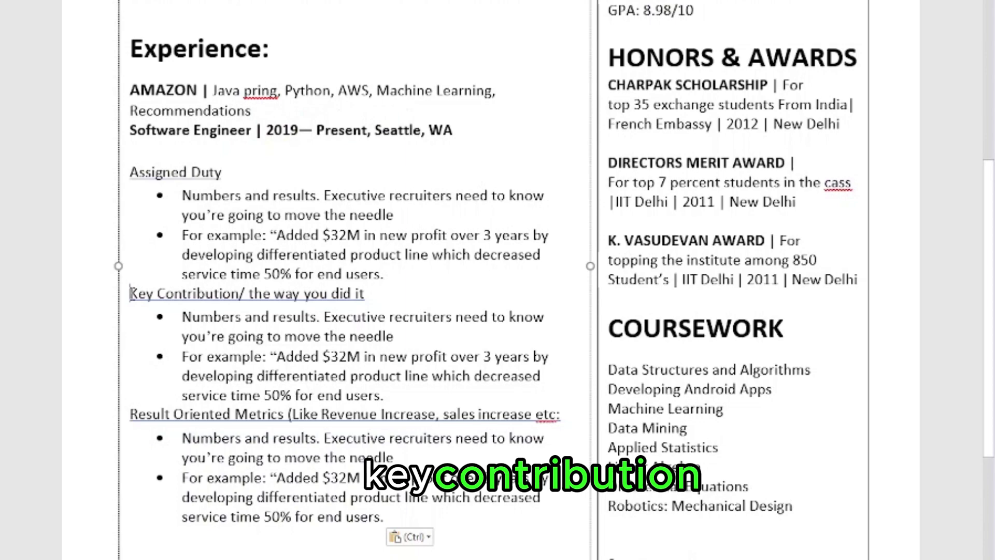
drag(131, 293, 350, 295)
click(206, 375)
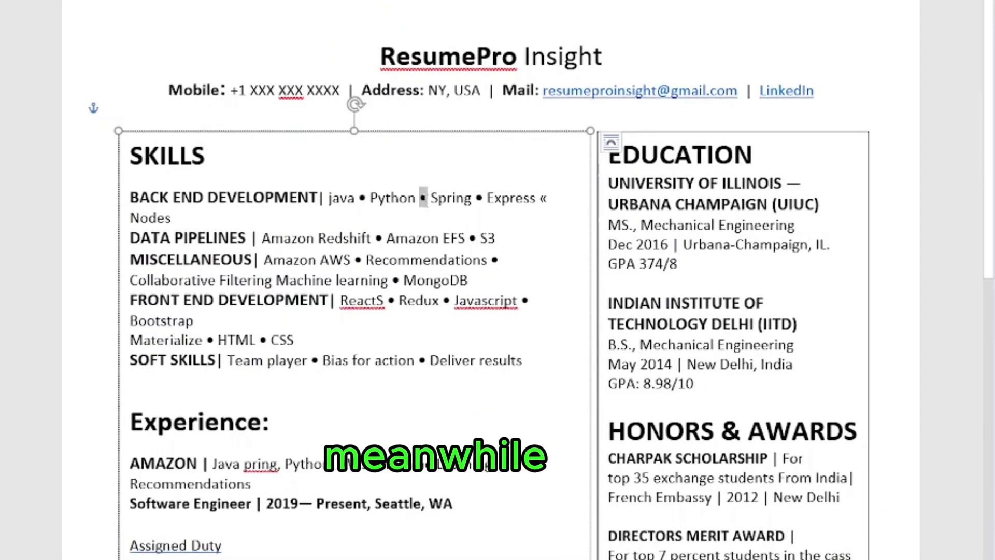
- Replace the commas after Fitness, Nutrition and Food in the interests line with bullets
click(732, 353)
text(•)
click(804, 353)
key(ctrl+v)
click(645, 373)
text(•)
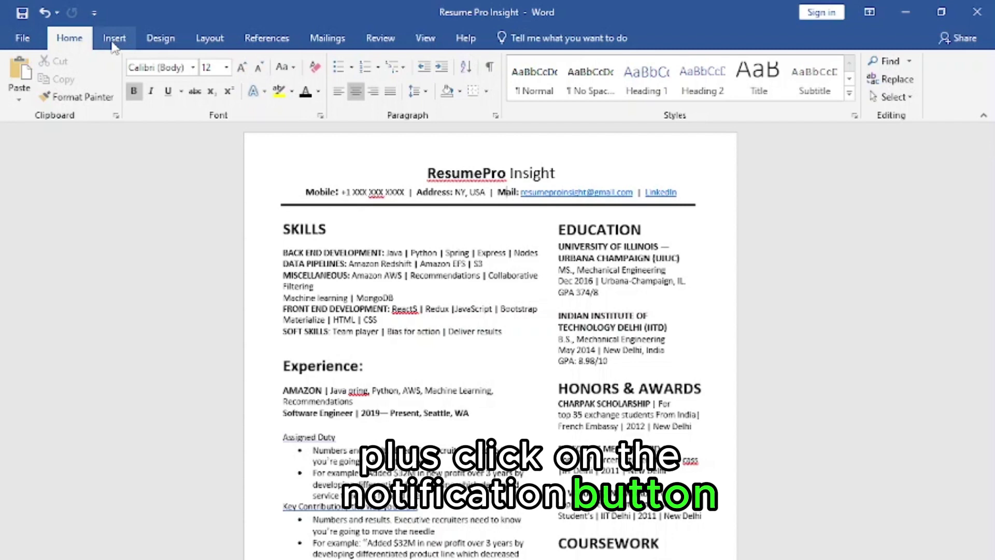
- Select the SKILLS text box and the horizontal line beneath its heading to check its size
click(435, 271)
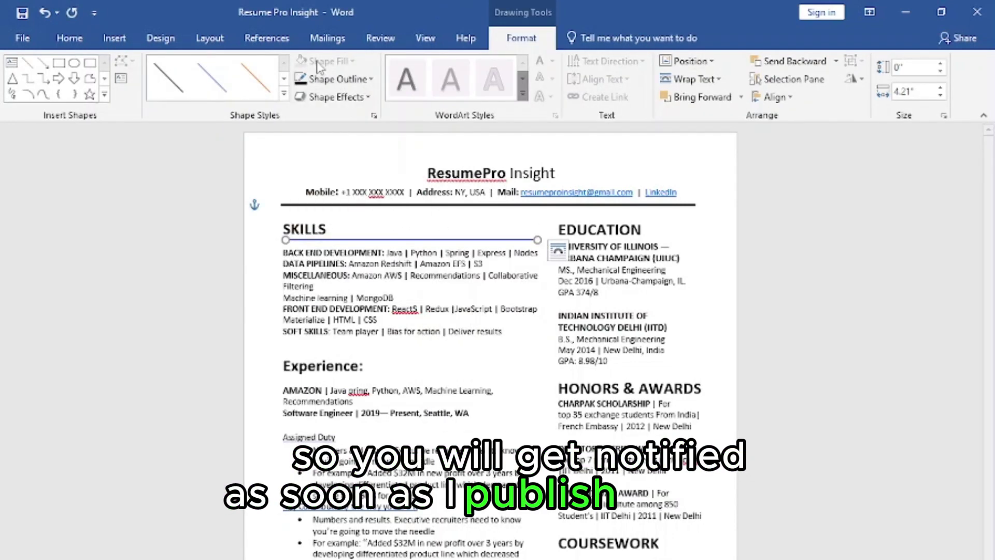
click(360, 229)
click(363, 240)
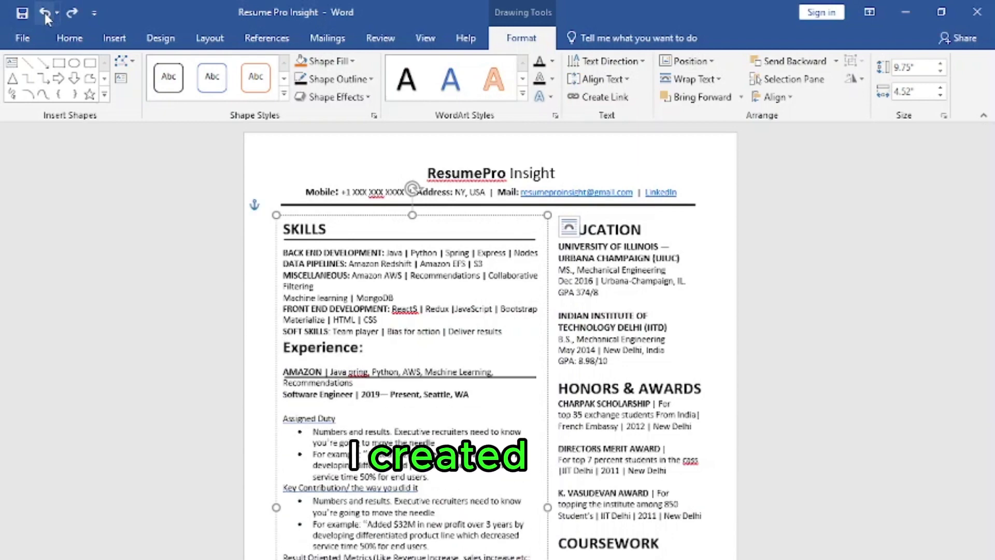
scroll(751, 395, down, 1)
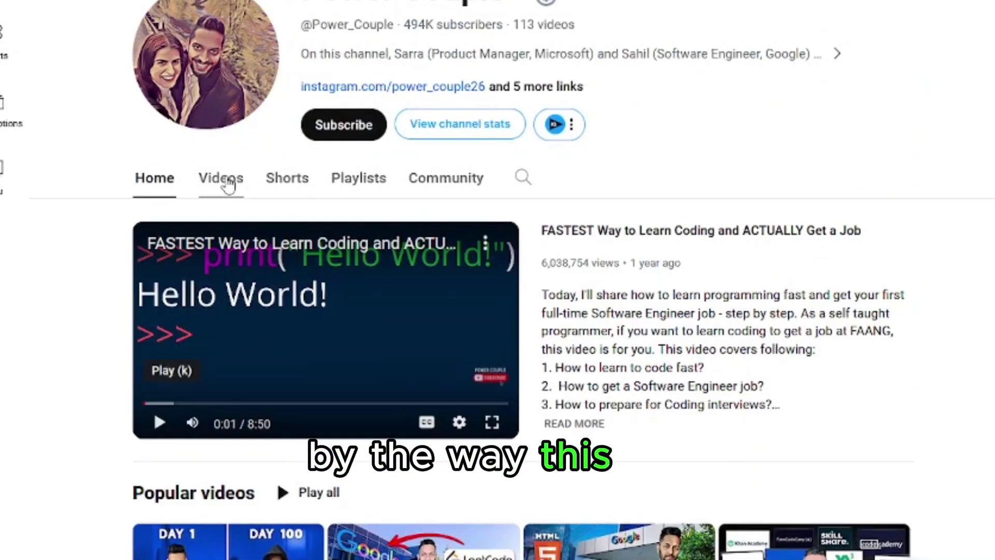
scroll(589, 262, down, 5)
scroll(589, 262, down, 5)
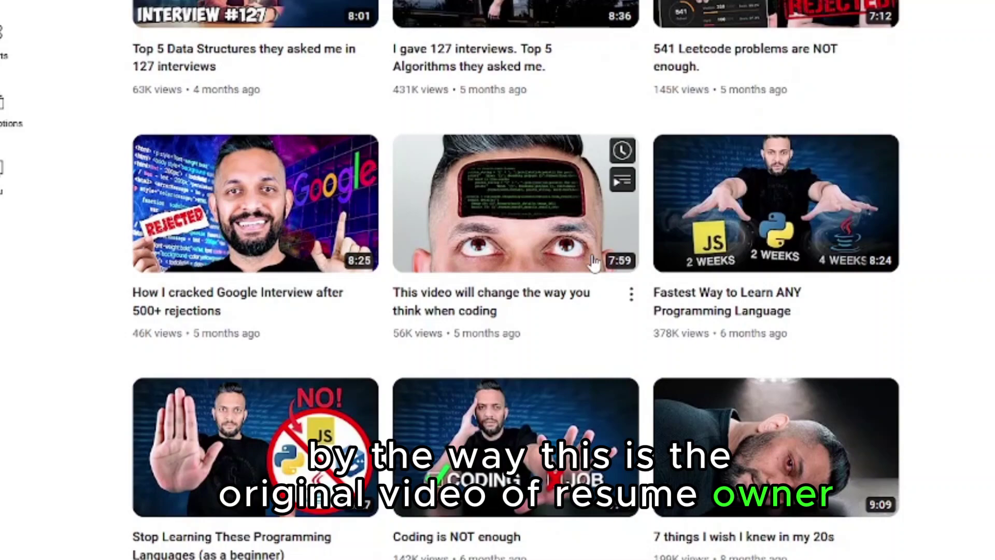
scroll(591, 262, down, 5)
scroll(593, 262, down, 5)
scroll(621, 296, down, 1)
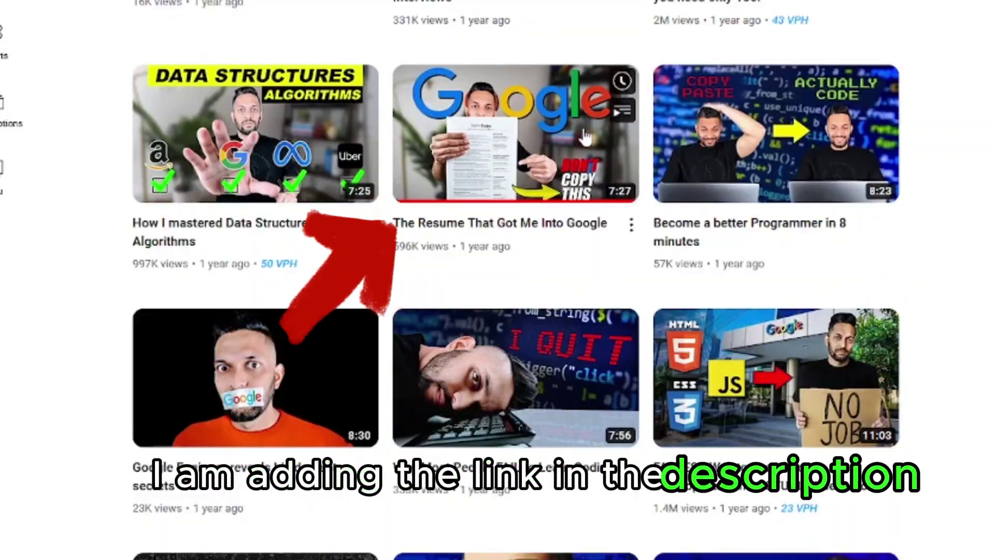